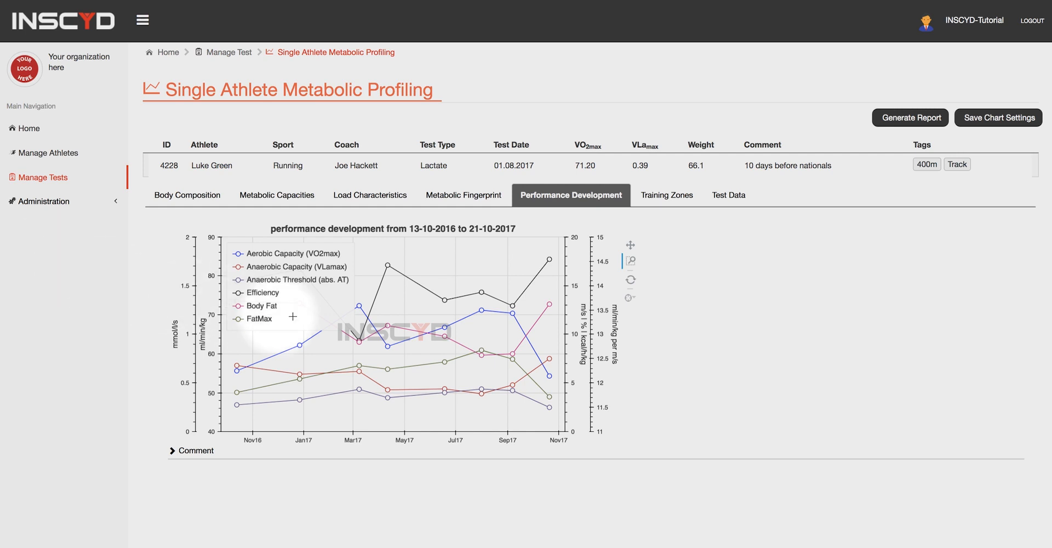
# Step: Box-zoom the chart into the April–November 2017 region
pyautogui.moveTo(379, 259); pyautogui.dragTo(550, 370)
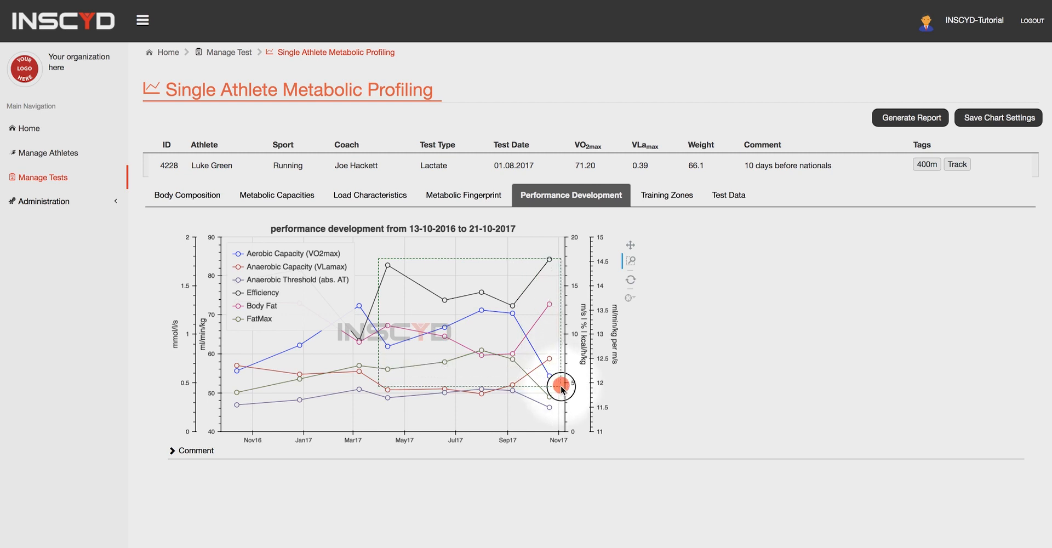
pyautogui.moveTo(551, 370); pyautogui.dragTo(562, 385)
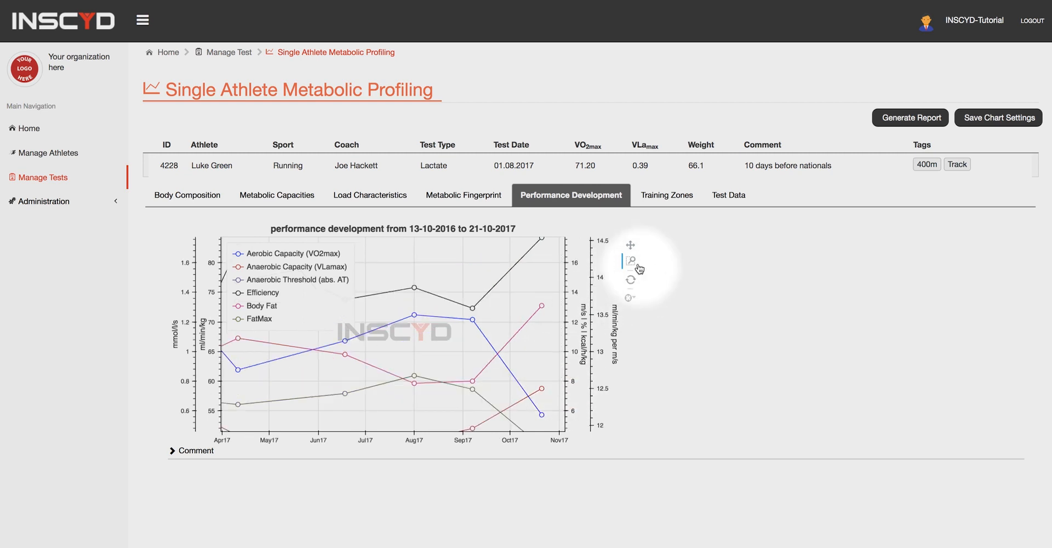
# Step: Pan the zoomed view so it spans May–December 2017
pyautogui.click(631, 244)
pyautogui.moveTo(519, 287); pyautogui.dragTo(483, 310)
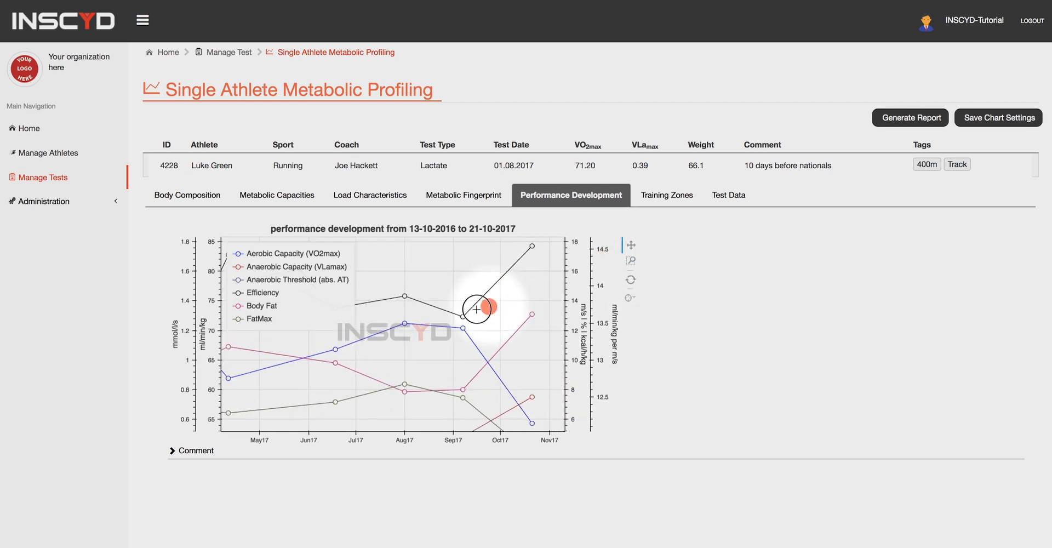